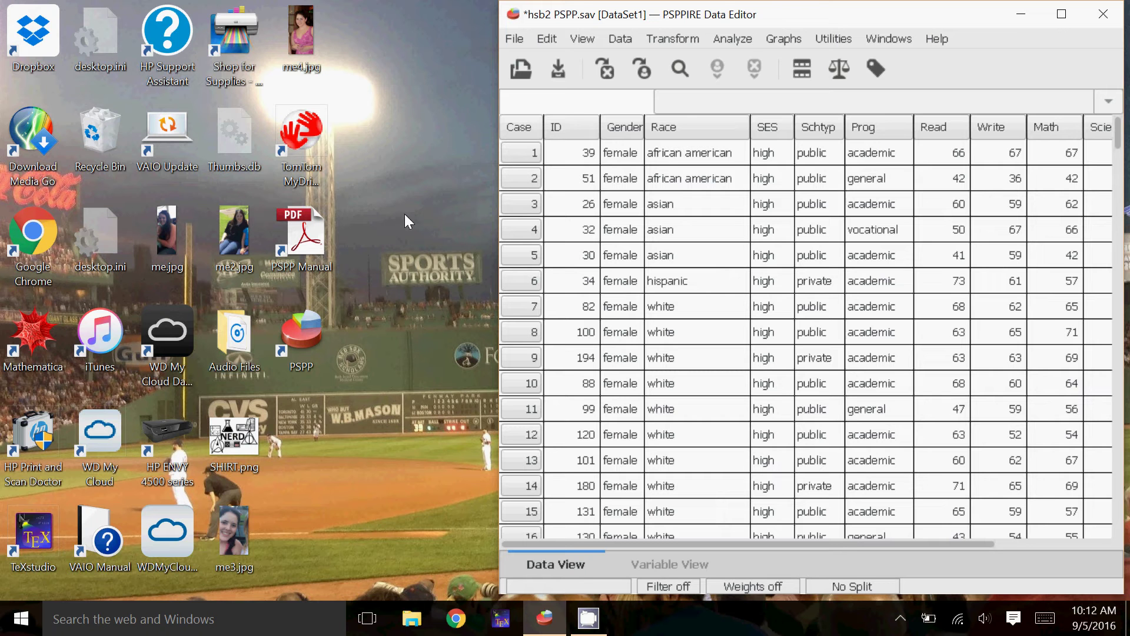
# Open the Independent Samples T Test dialog from Analyze > Compare Means
pyautogui.click(742, 42)
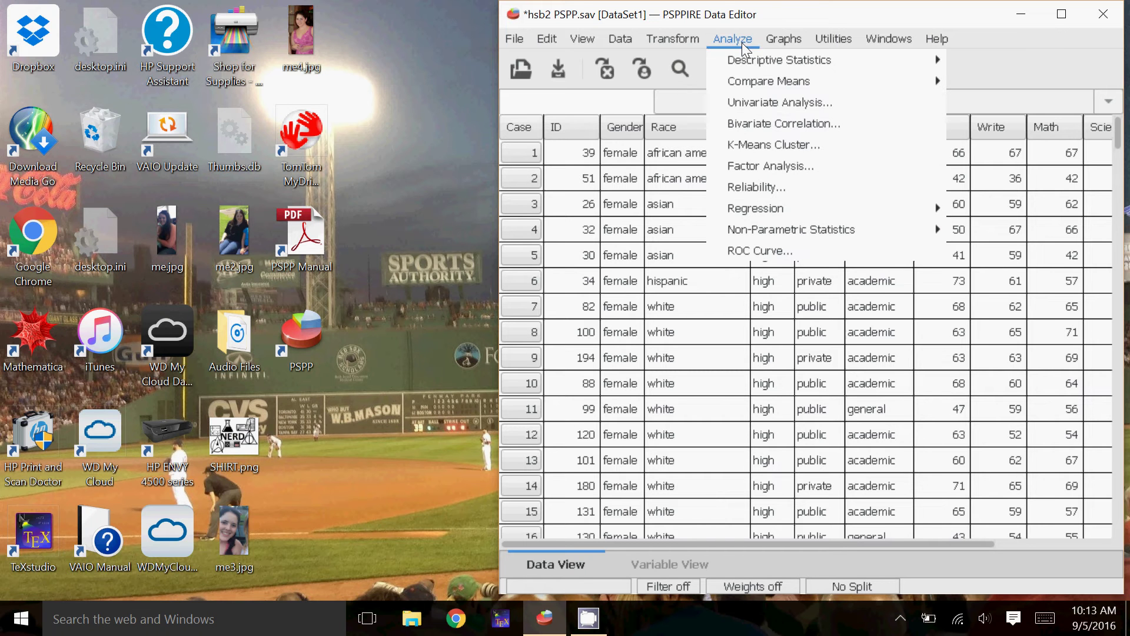
pyautogui.moveTo(754, 81)
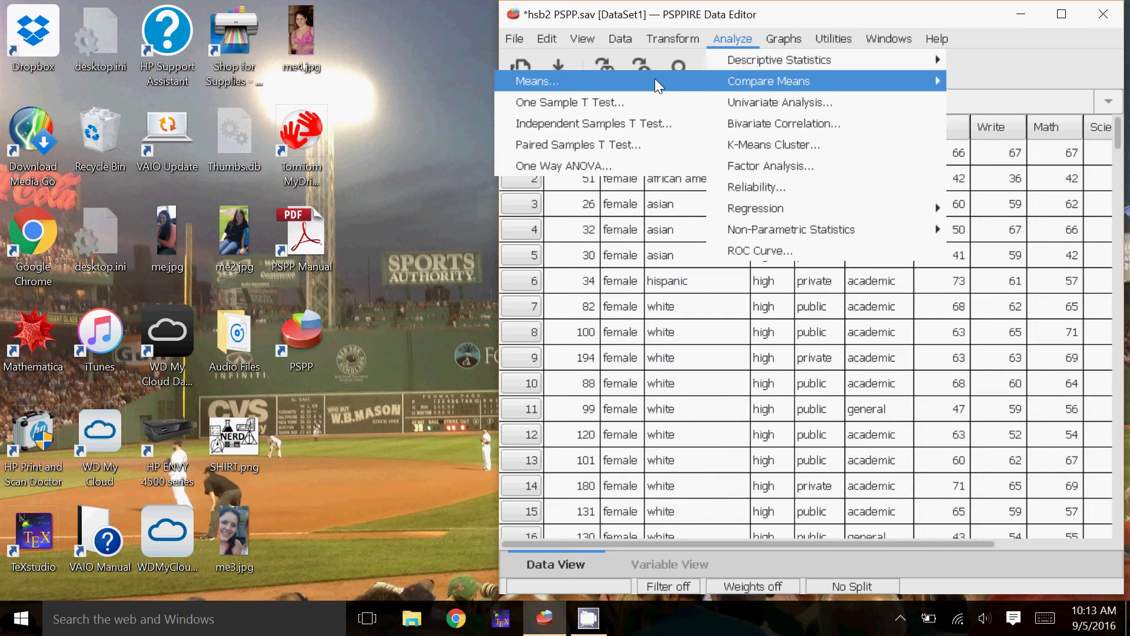
pyautogui.click(637, 121)
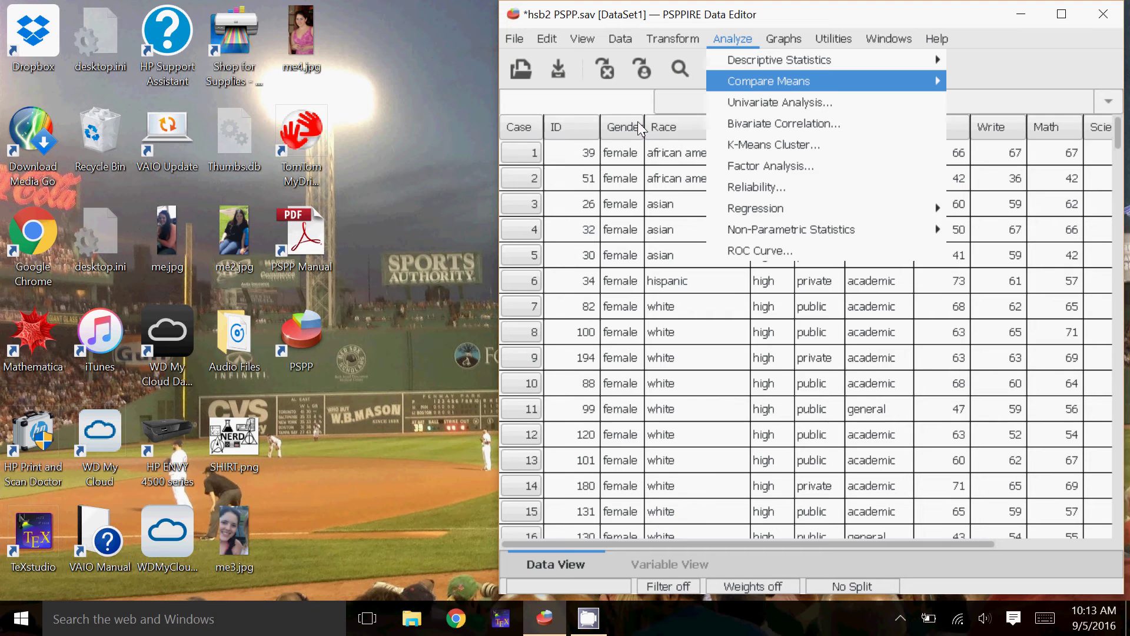
# Move the t-test dialog beside the data and make Math the test variable
pyautogui.moveTo(806, 284); pyautogui.dragTo(230, 159)
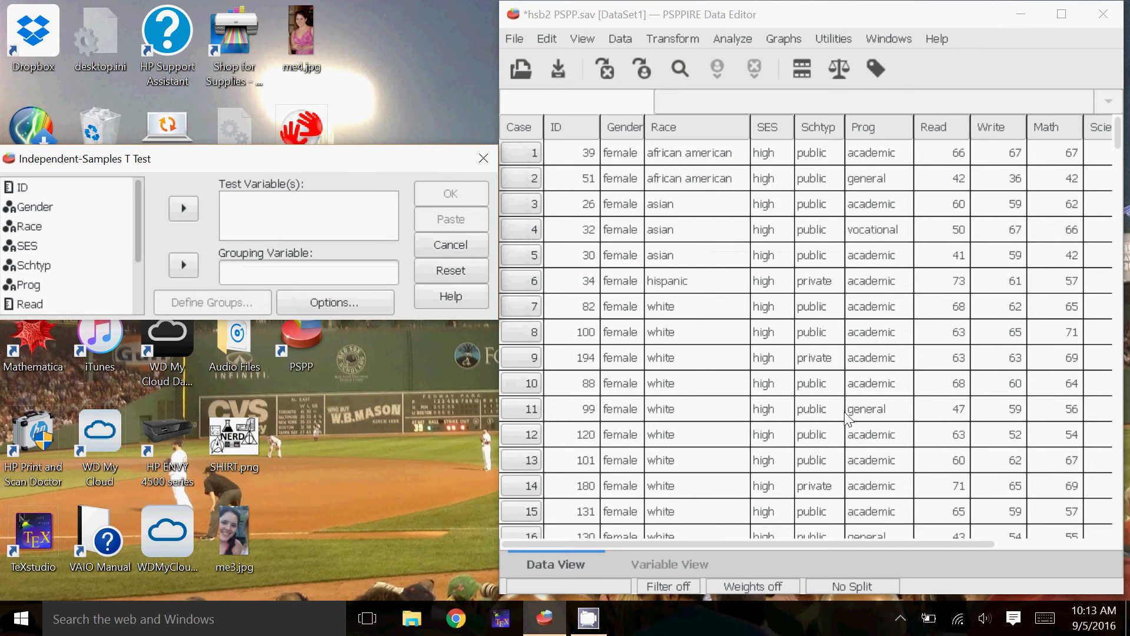
pyautogui.moveTo(410, 163); pyautogui.dragTo(570, 145)
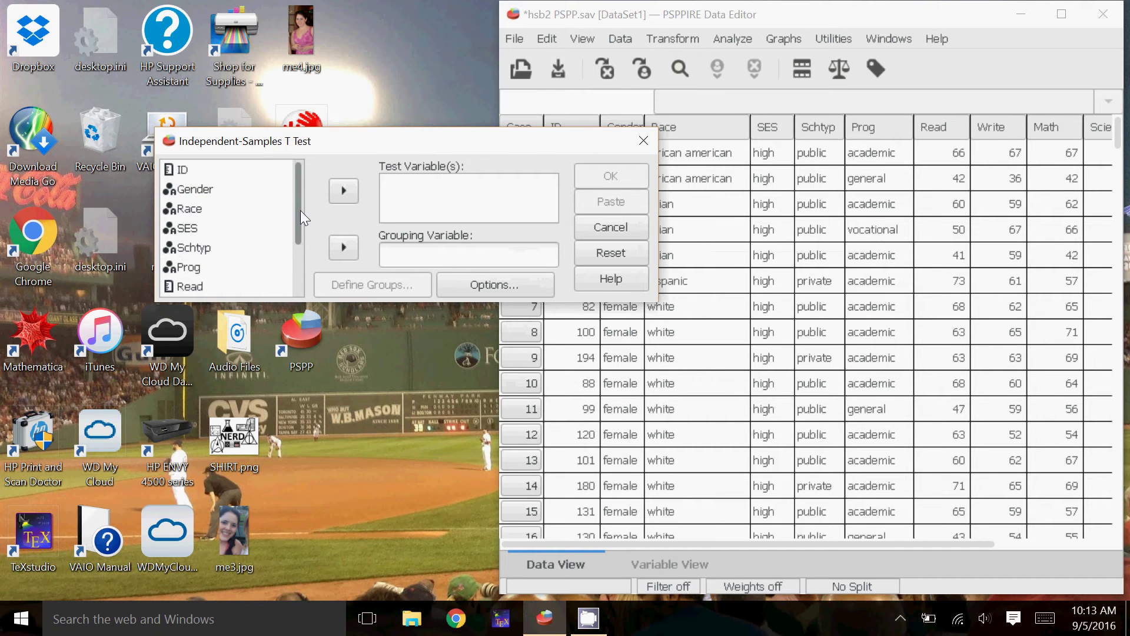
pyautogui.moveTo(299, 210); pyautogui.dragTo(295, 256)
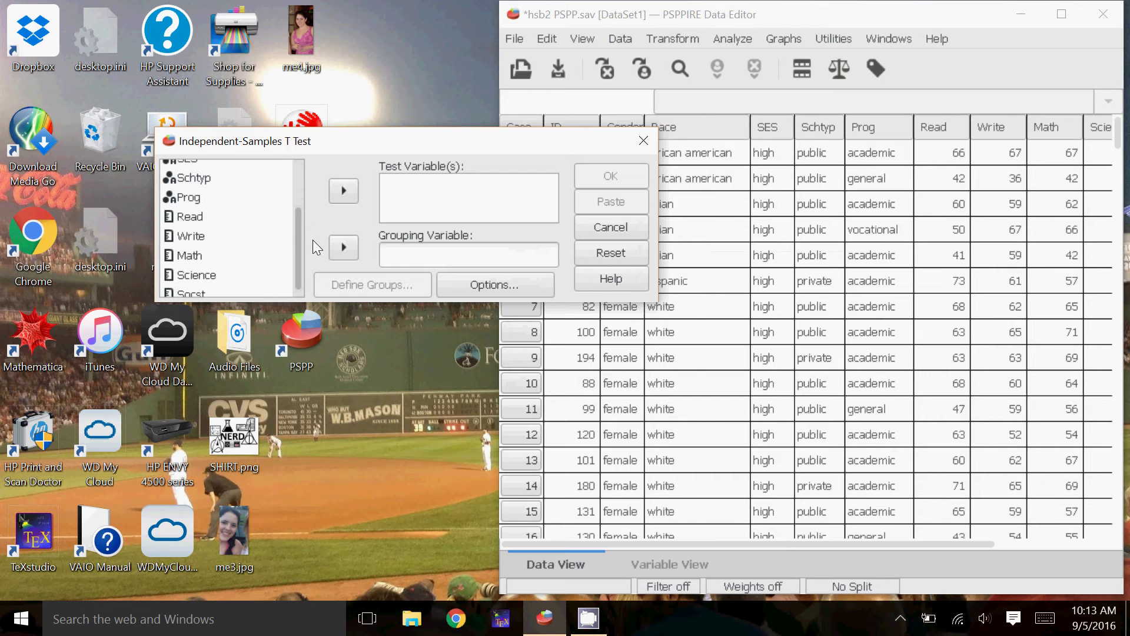
pyautogui.click(233, 254)
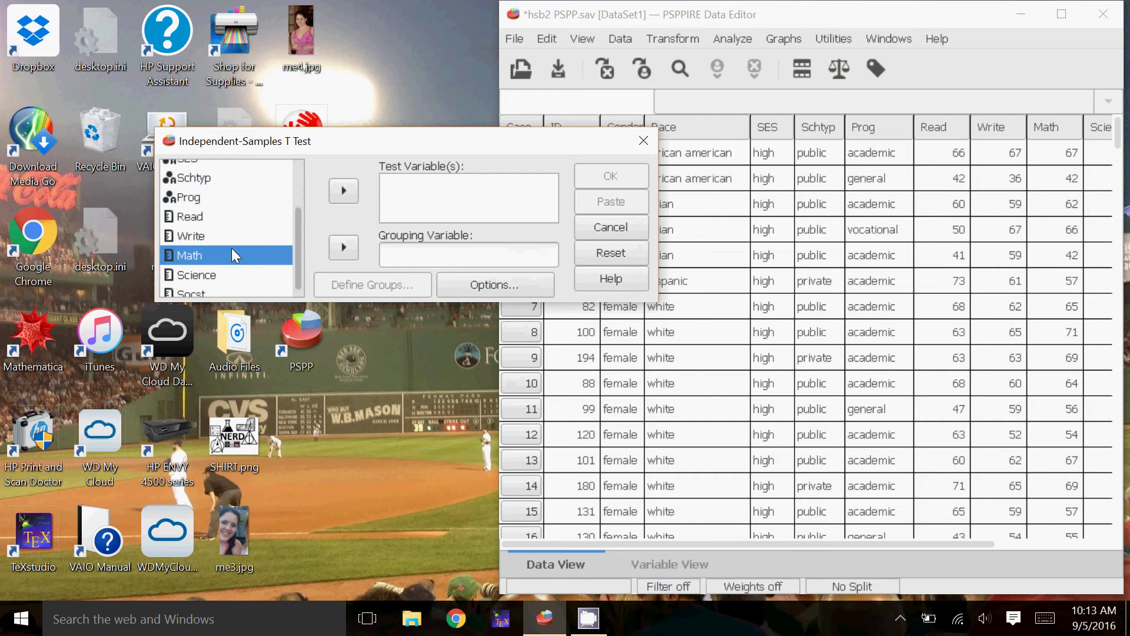
pyautogui.click(344, 194)
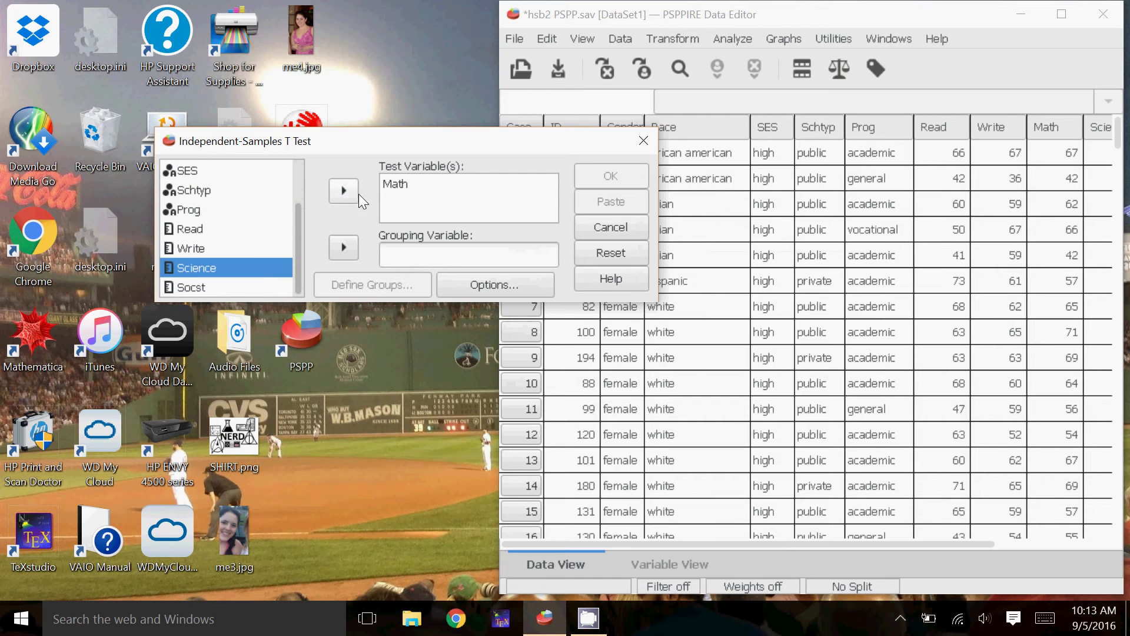
# Assign Gender as the grouping variable
pyautogui.click(419, 258)
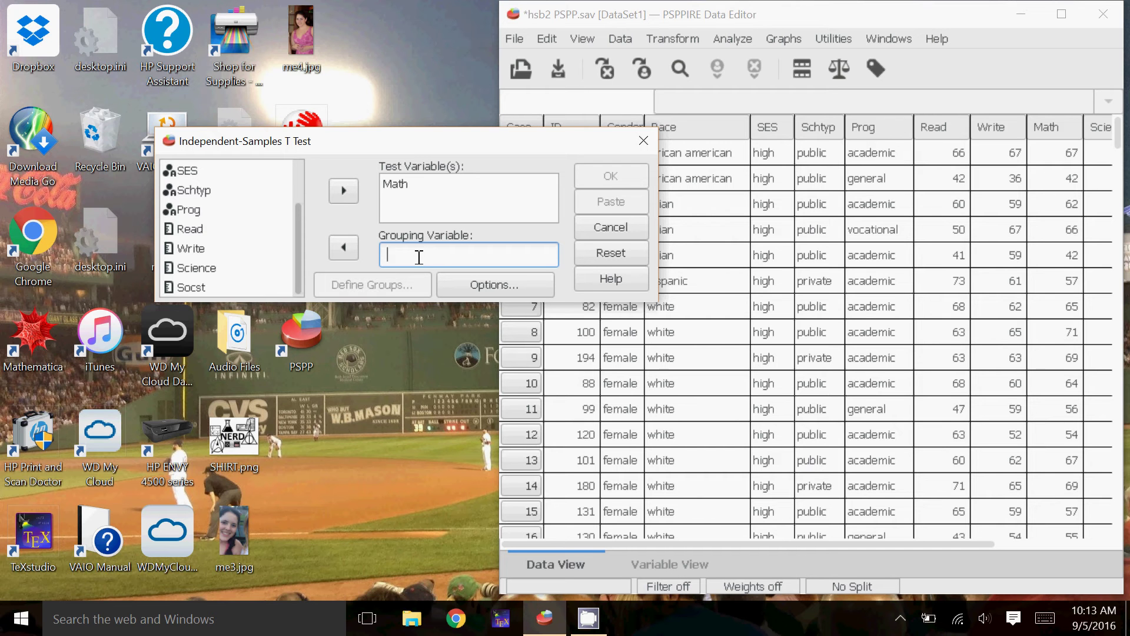
pyautogui.moveTo(299, 210); pyautogui.dragTo(306, 173)
pyautogui.click(240, 187)
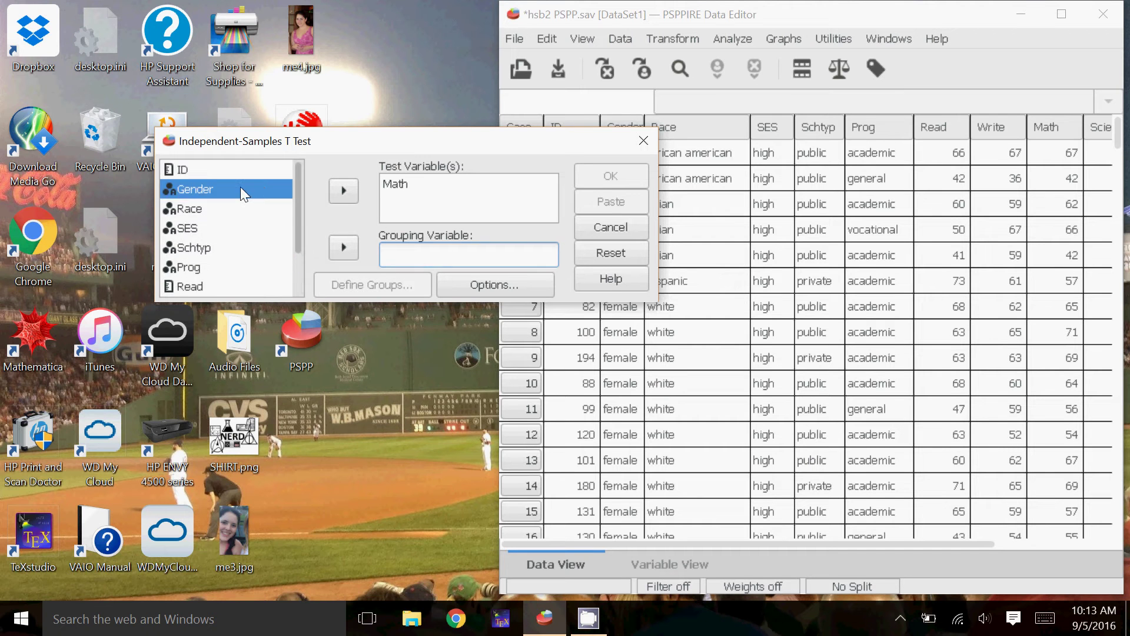
pyautogui.click(341, 246)
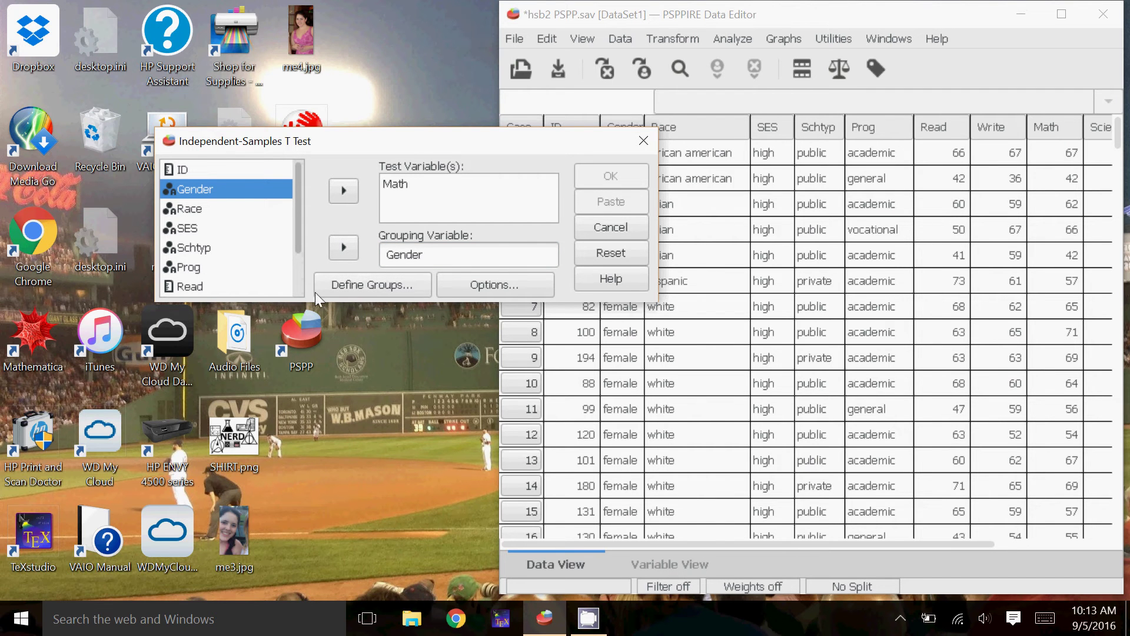
# Define the Gender groups with 'female' as Group1 and 'male' as Group2
pyautogui.click(384, 288)
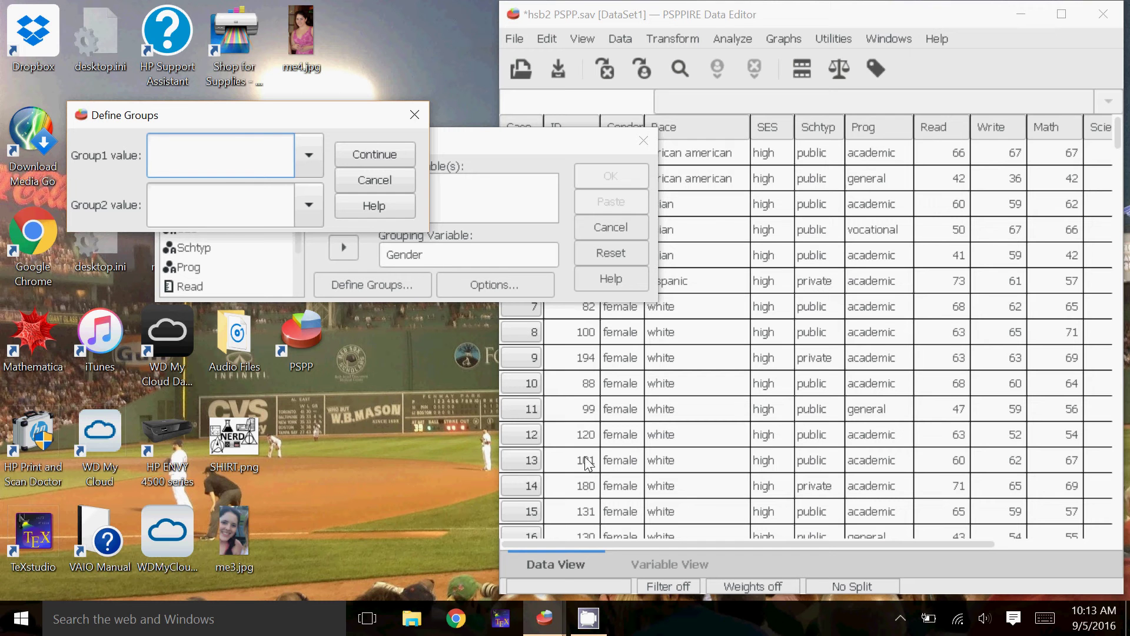
pyautogui.write('female')
pyautogui.click(289, 213)
pyautogui.write('male')
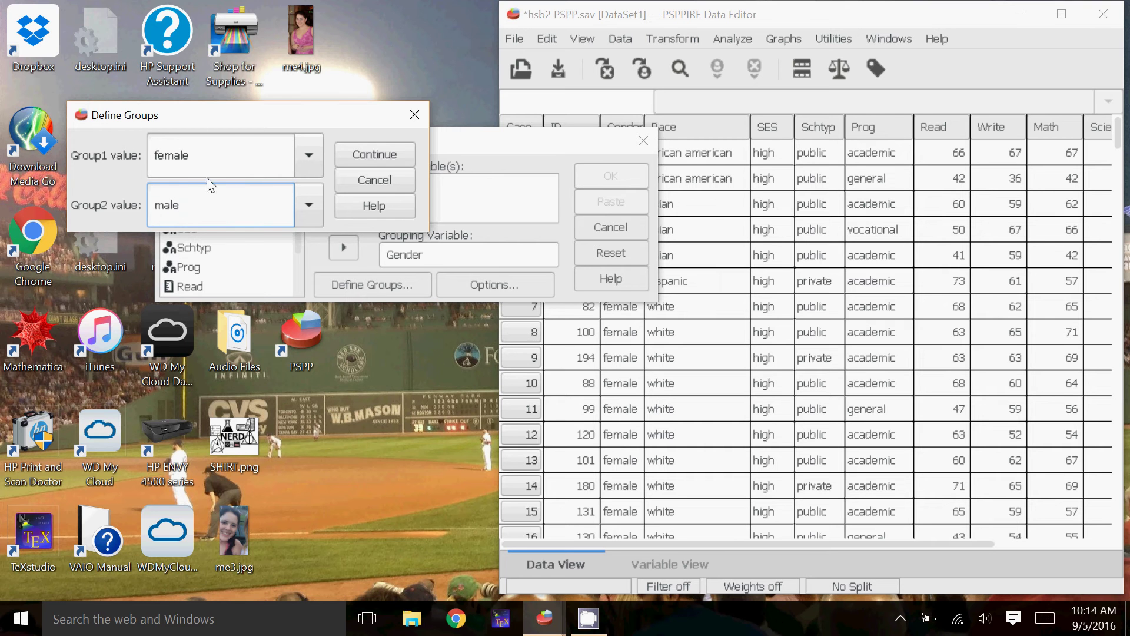
pyautogui.click(386, 154)
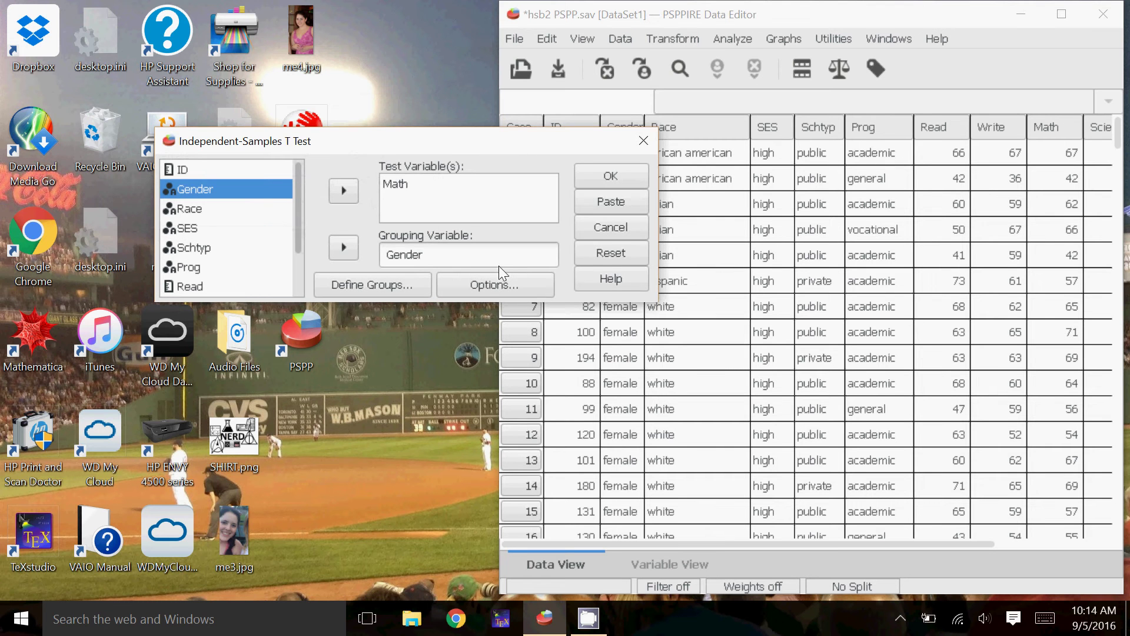
# Keep the 95% confidence interval and run the Math-by-Gender t-test
pyautogui.click(492, 286)
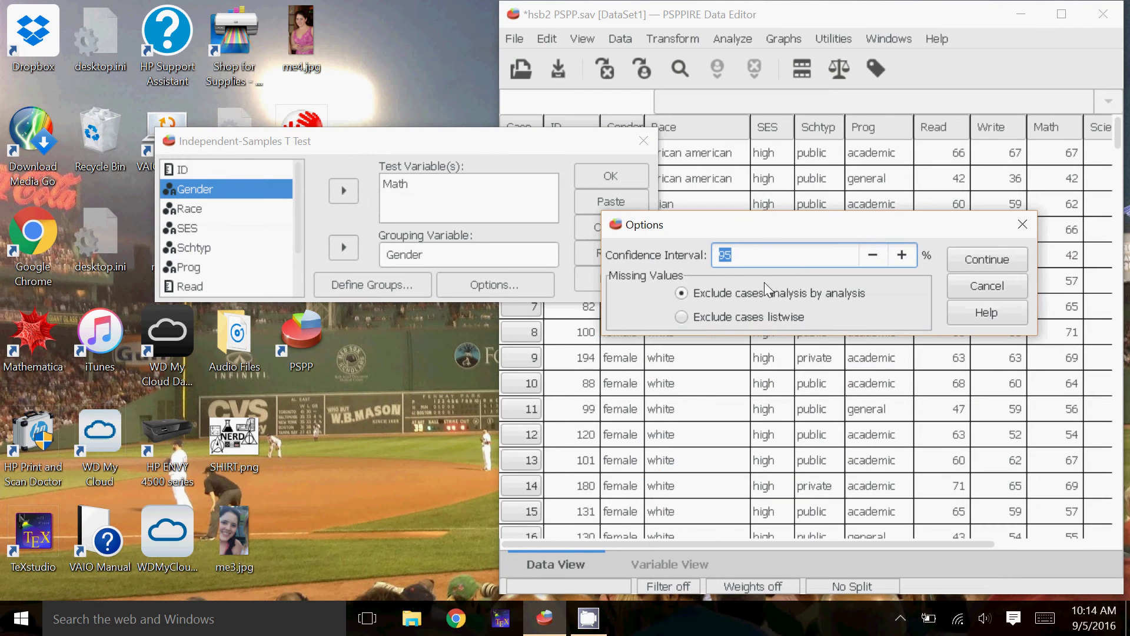
pyautogui.write('95')
pyautogui.click(981, 261)
pyautogui.click(613, 180)
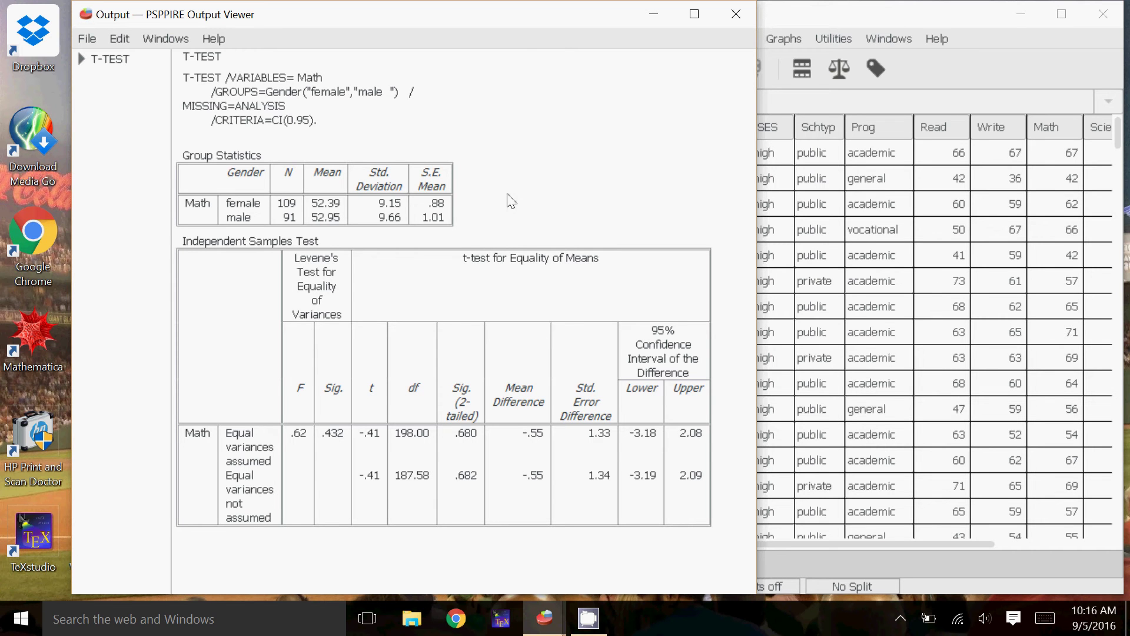
# Create a new syntax file from the Data Editor and move its window up and right
pyautogui.click(791, 23)
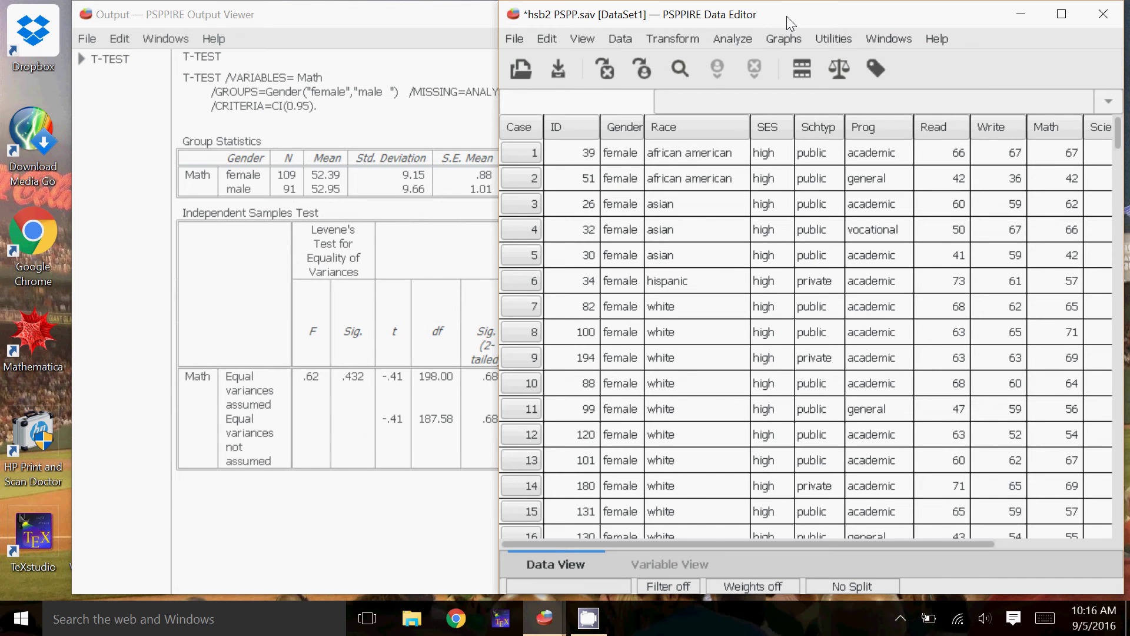
pyautogui.click(524, 37)
pyautogui.moveTo(529, 57)
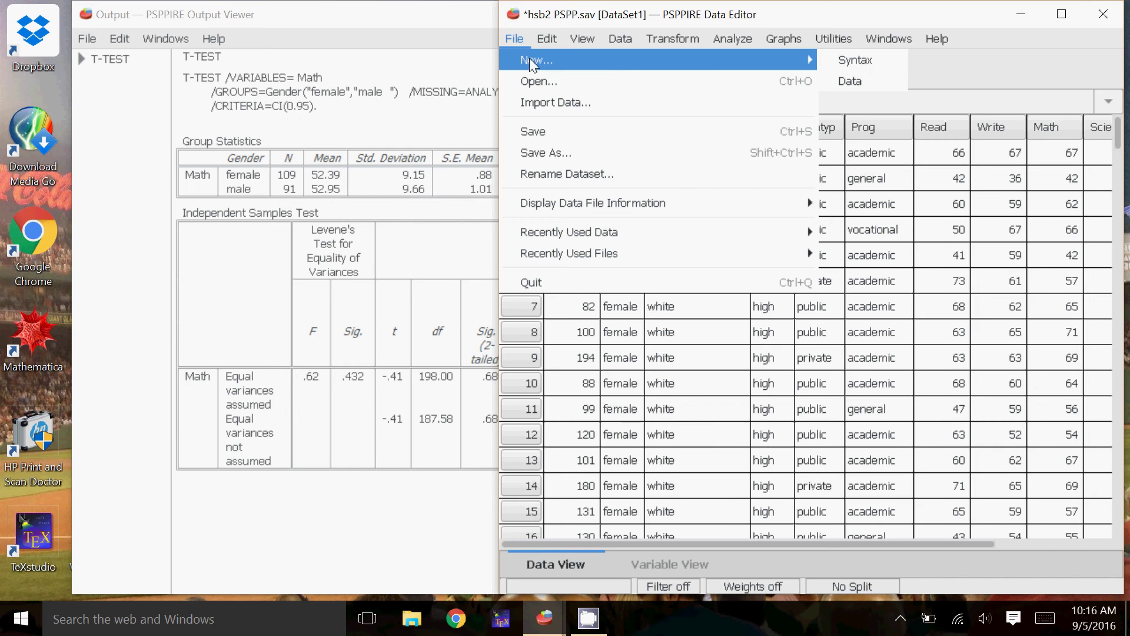
pyautogui.click(826, 58)
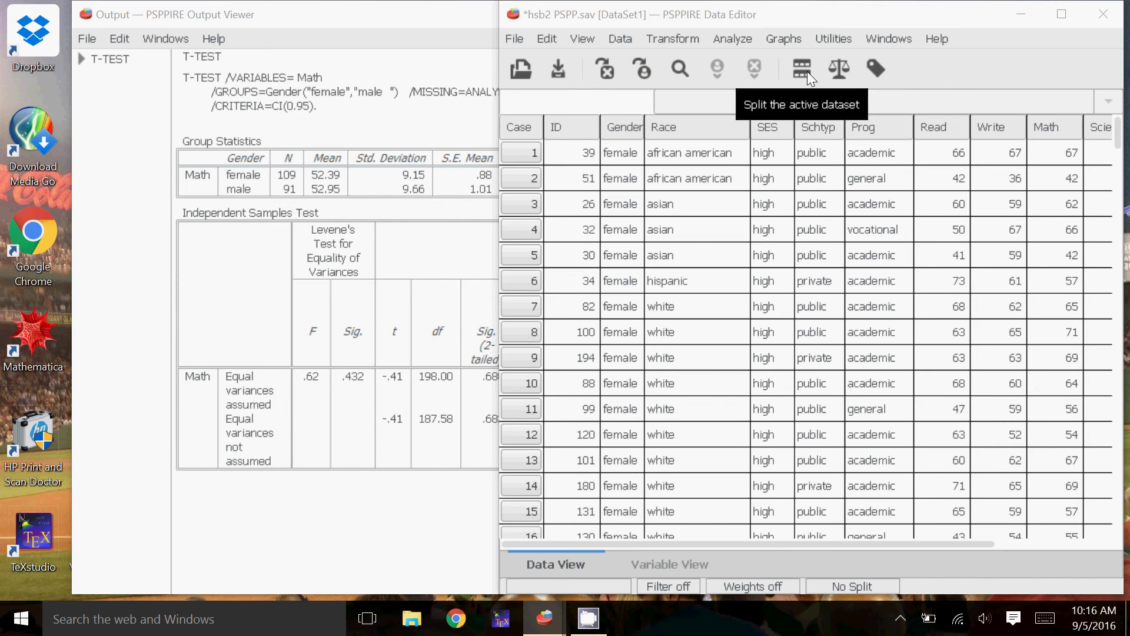
pyautogui.moveTo(550, 606)
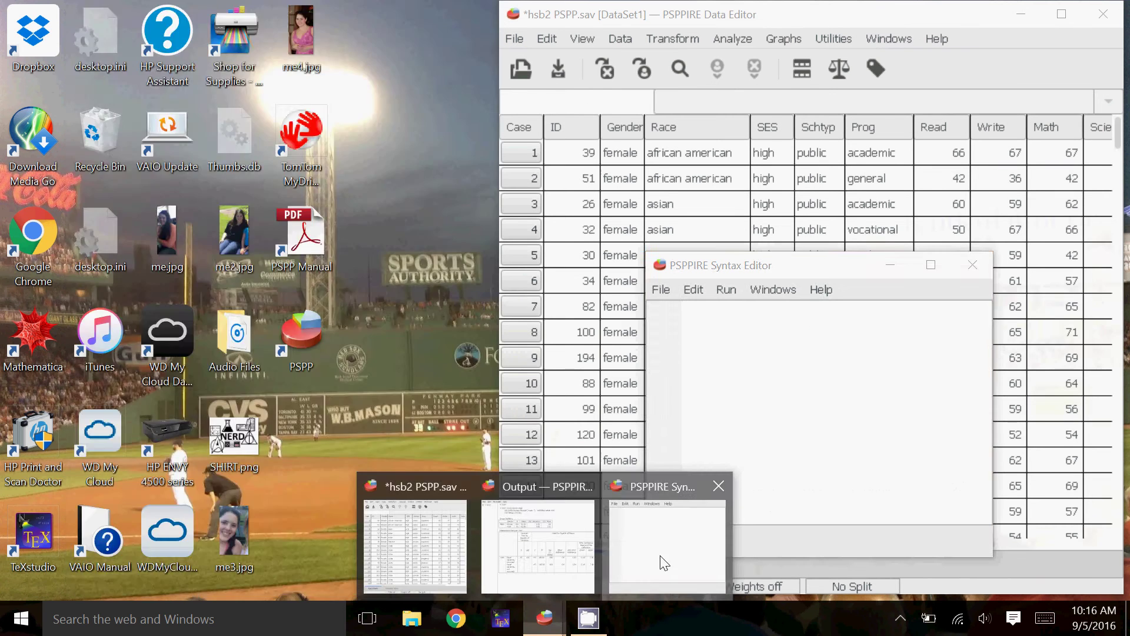
pyautogui.click(661, 560)
pyautogui.moveTo(769, 270); pyautogui.dragTo(782, 172)
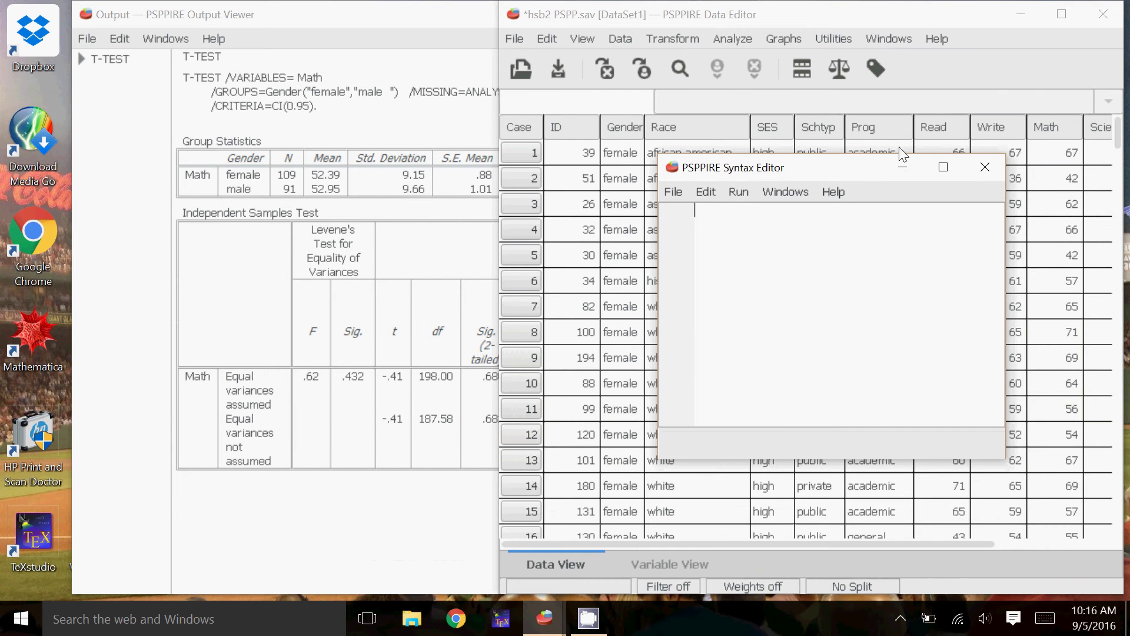
# Close the empty syntax window, then open and cancel the One Way ANOVA dialog
pyautogui.click(983, 166)
pyautogui.click(733, 38)
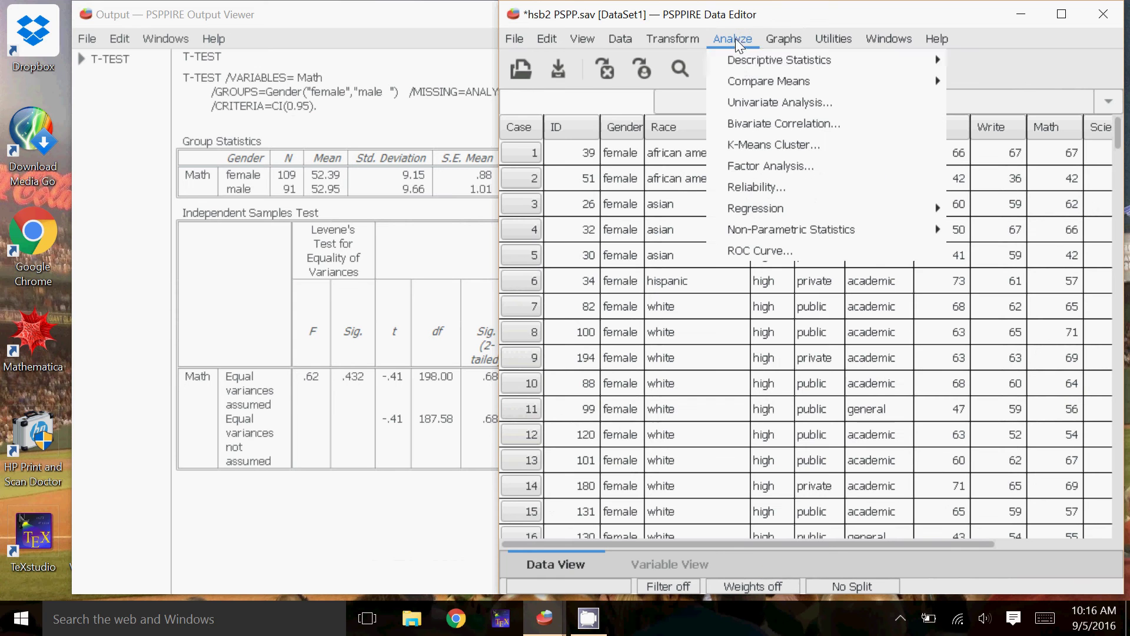
pyautogui.moveTo(752, 83)
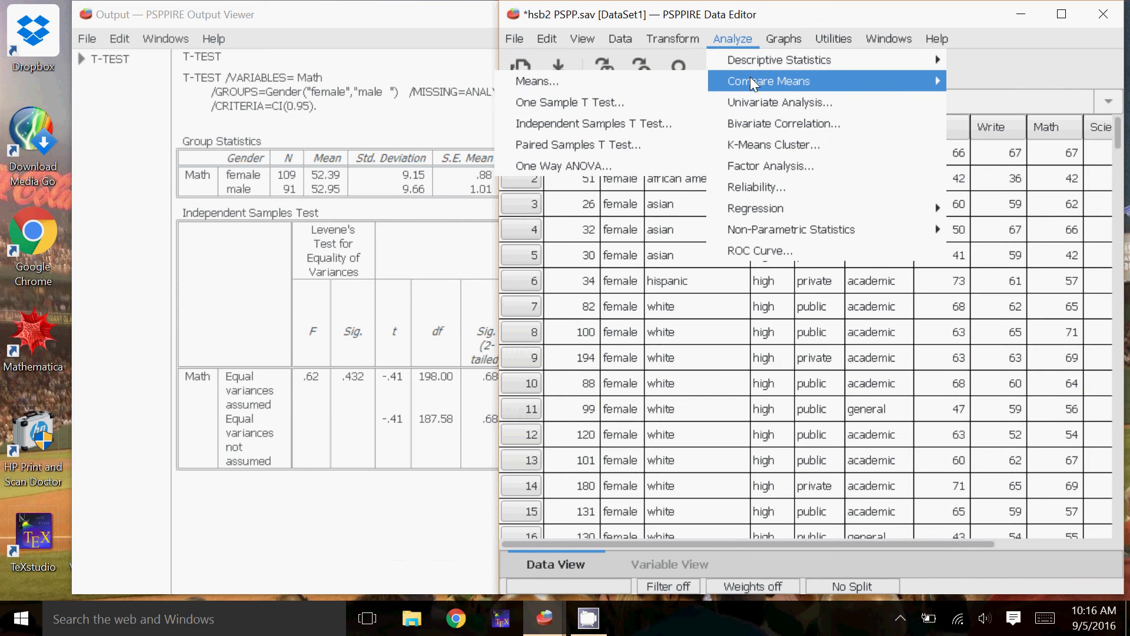
pyautogui.click(597, 166)
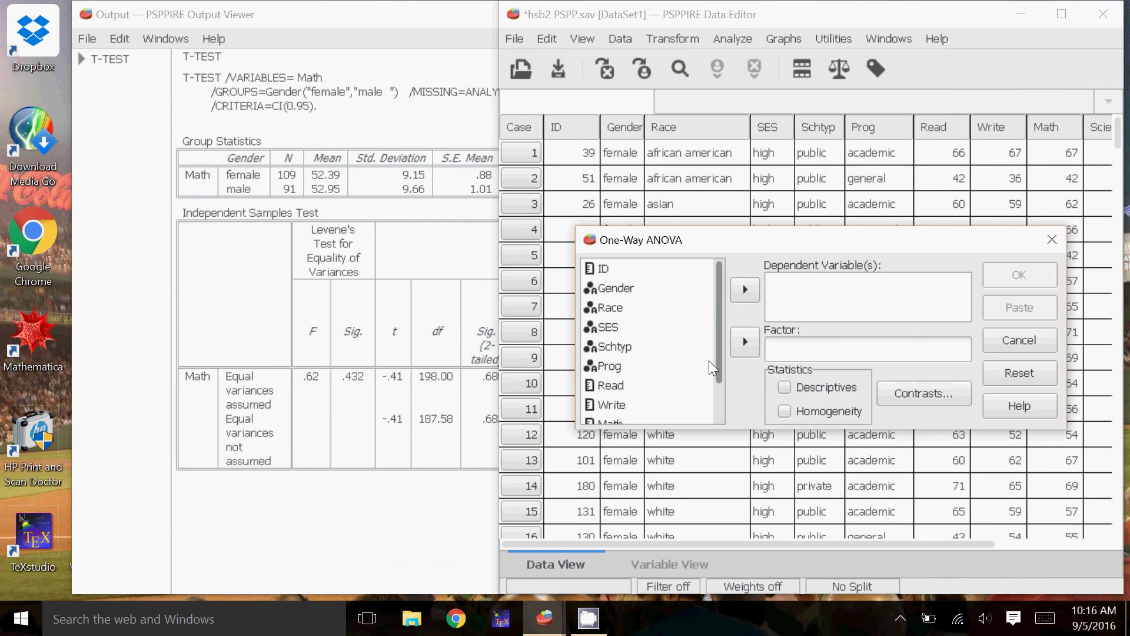
pyautogui.click(1022, 344)
# Create a fresh empty syntax document via File > New > Syntax
pyautogui.click(524, 39)
pyautogui.moveTo(529, 65)
pyautogui.click(871, 60)
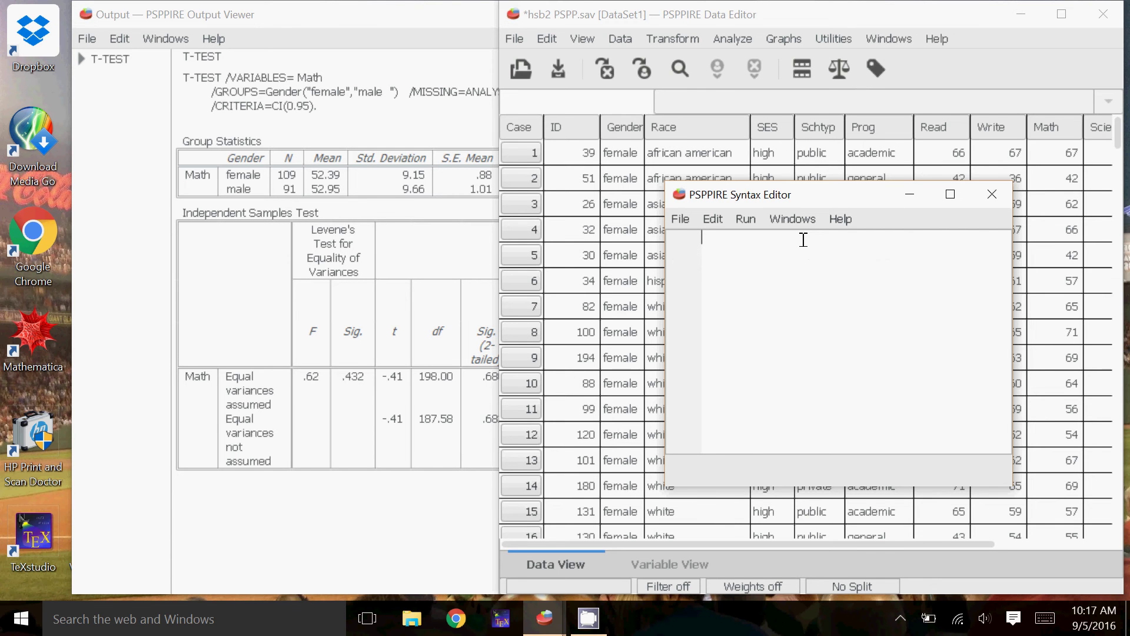
# Write 'oneway' and 'math by race' in the Syntax Editor
pyautogui.write('oneway')
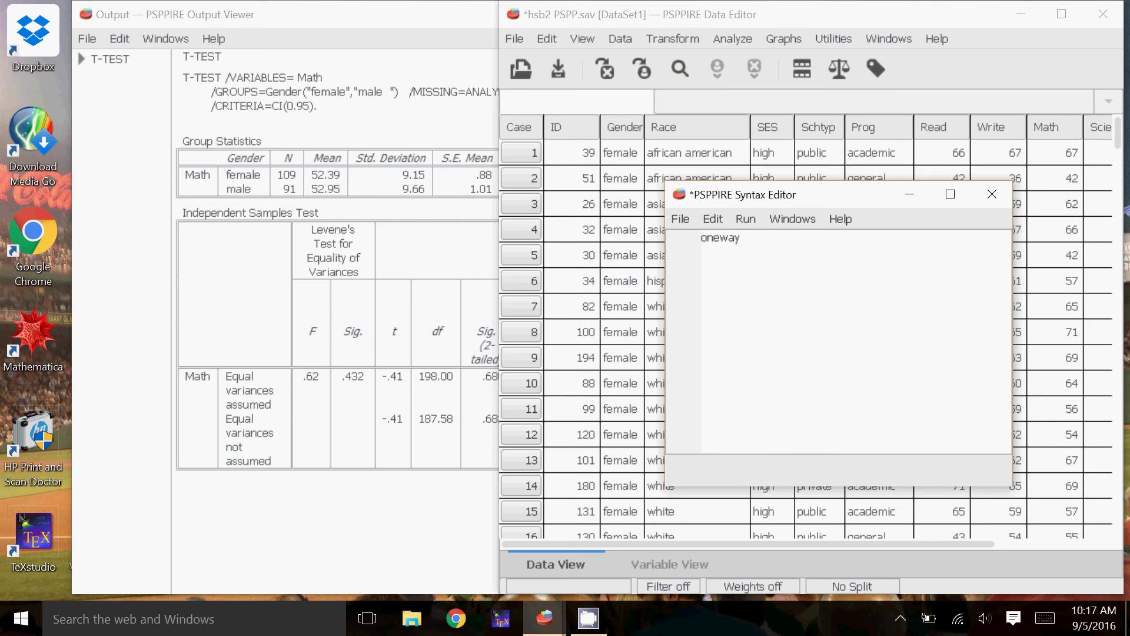
pyautogui.write('math by')
pyautogui.write('race')
# Add '/statistics=descriptives' and '/posthoc=LSD' lines, dropping Bonferroni from the post-hoc line
pyautogui.write('/sta')
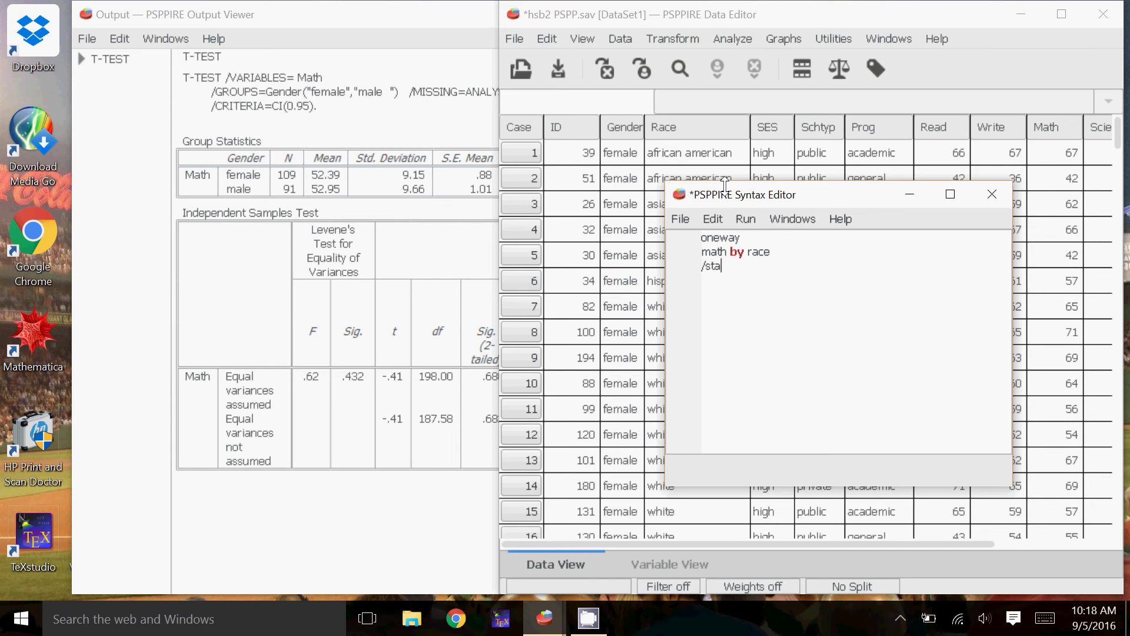
pyautogui.write('tistics=descriptives')
pyautogui.press('Return')
pyautogui.write('/posthoc')
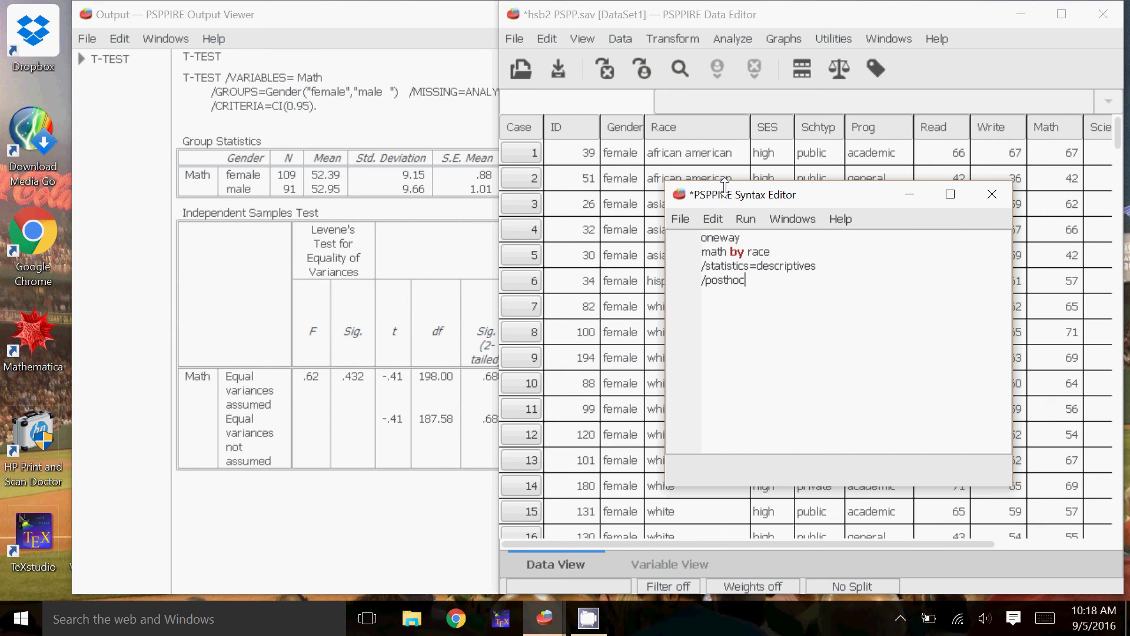
pyautogui.write('=LSD Bonferroni')
pyautogui.press('BackSpace')
pyautogui.press('BackSpace')
pyautogui.press('BackSpace')
pyautogui.press('BackSpace')
pyautogui.press('BackSpace')
pyautogui.press('BackSpace')
pyautogui.press('BackSpace')
pyautogui.press('BackSpace')
pyautogui.press('BackSpace')
pyautogui.press('BackSpace')
pyautogui.moveTo(750, 238); pyautogui.dragTo(692, 238)
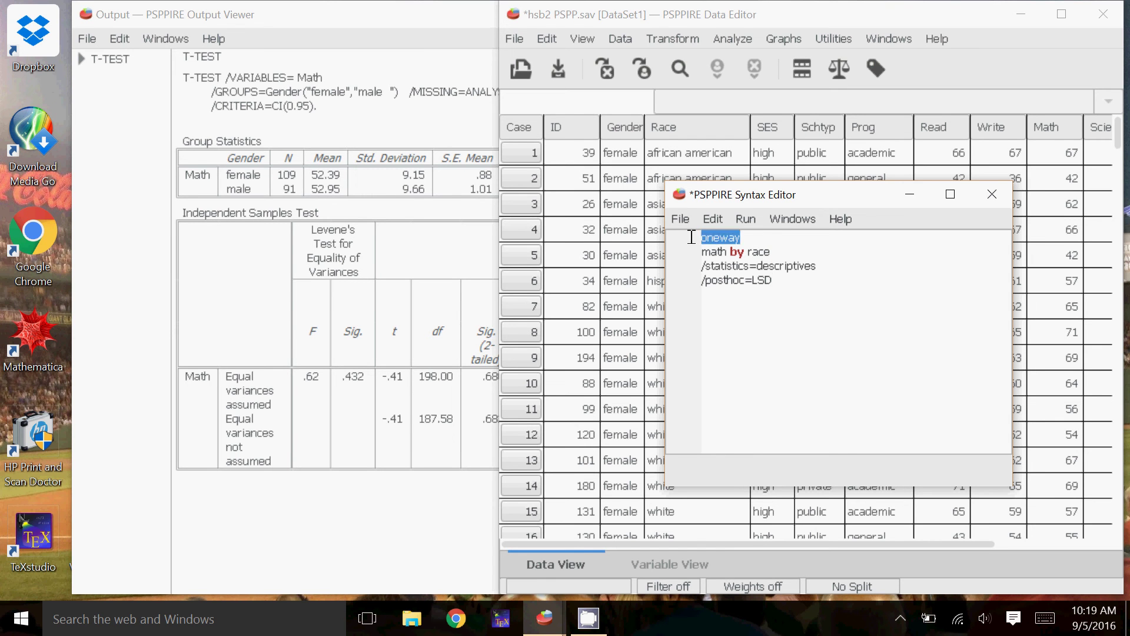
# Run all the oneway syntax and scroll the Output Viewer to the ANOVA and LSD tables
pyautogui.click(787, 241)
pyautogui.click(745, 219)
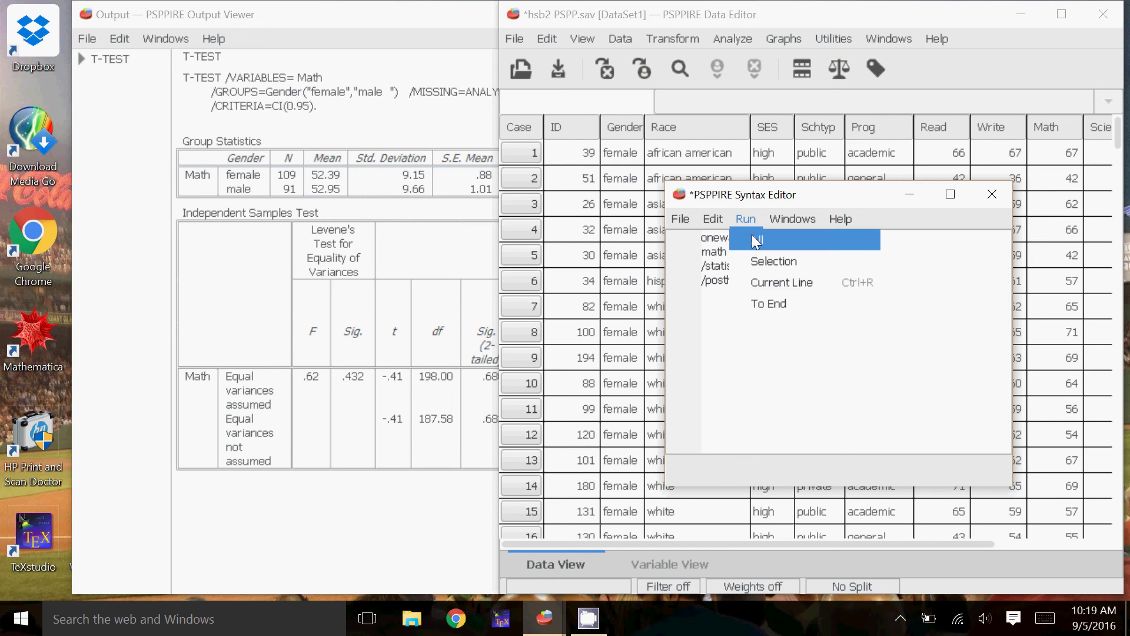
pyautogui.click(755, 237)
pyautogui.click(380, 445)
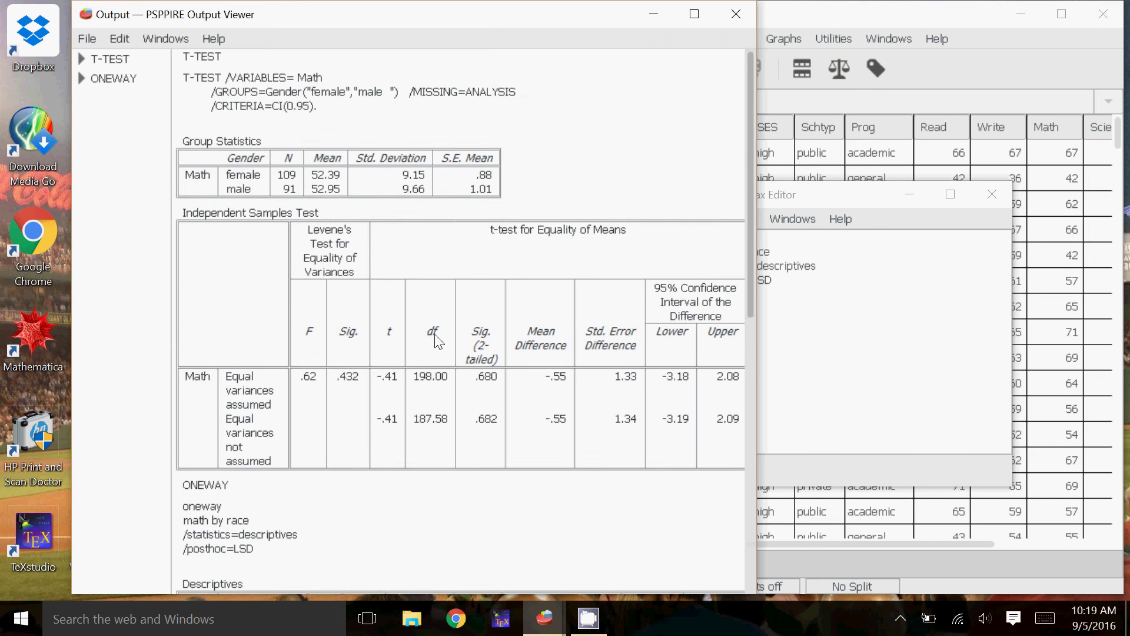
pyautogui.scroll(-3, 452, 329)
pyautogui.scroll(-8, 452, 330)
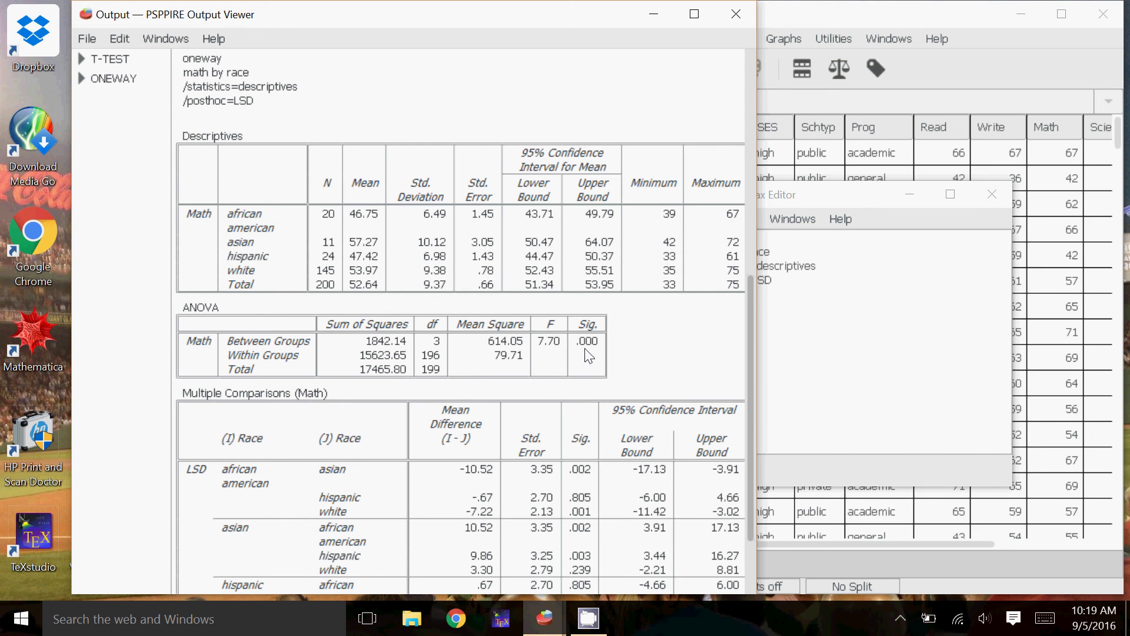
pyautogui.scroll(-1, 612, 356)
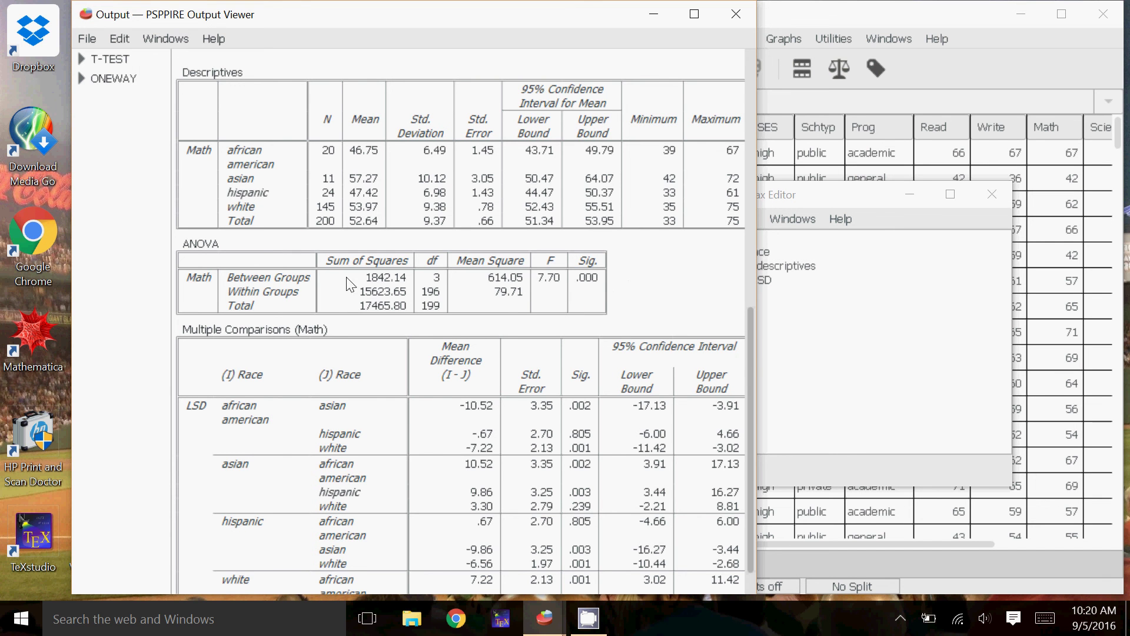
pyautogui.click(815, 22)
pyautogui.click(736, 38)
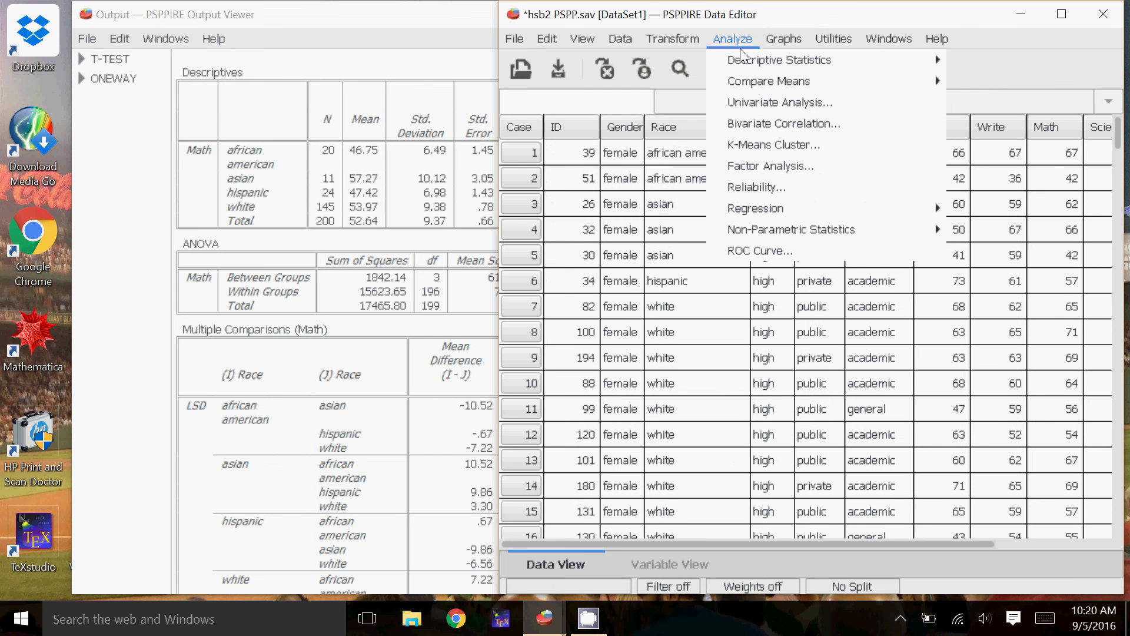
pyautogui.moveTo(752, 95)
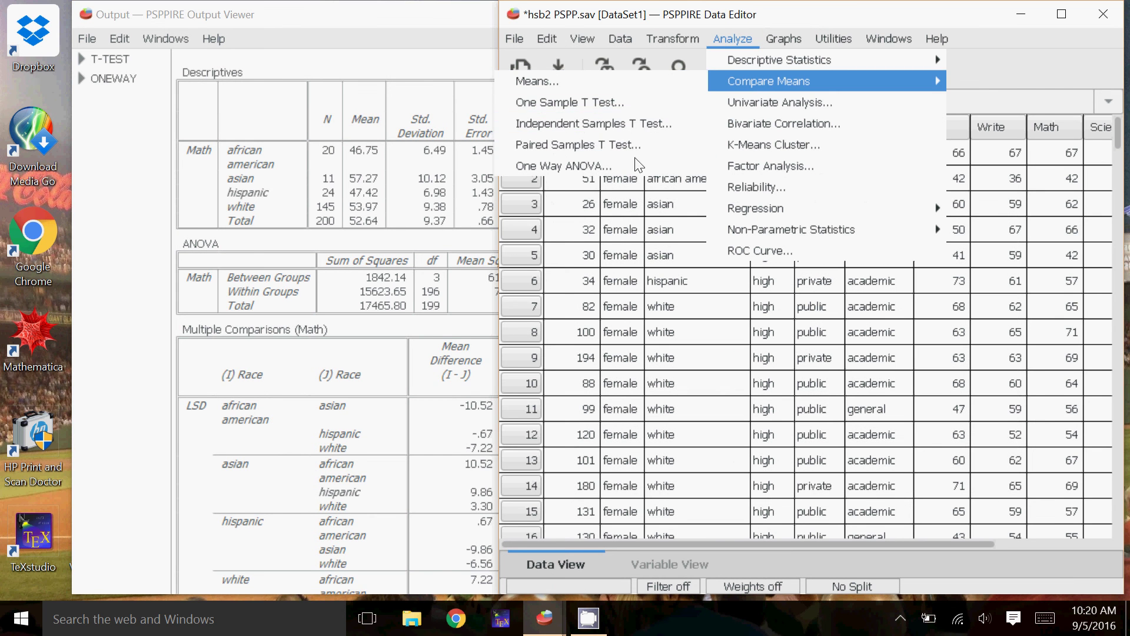
pyautogui.click(471, 75)
pyautogui.click(289, 241)
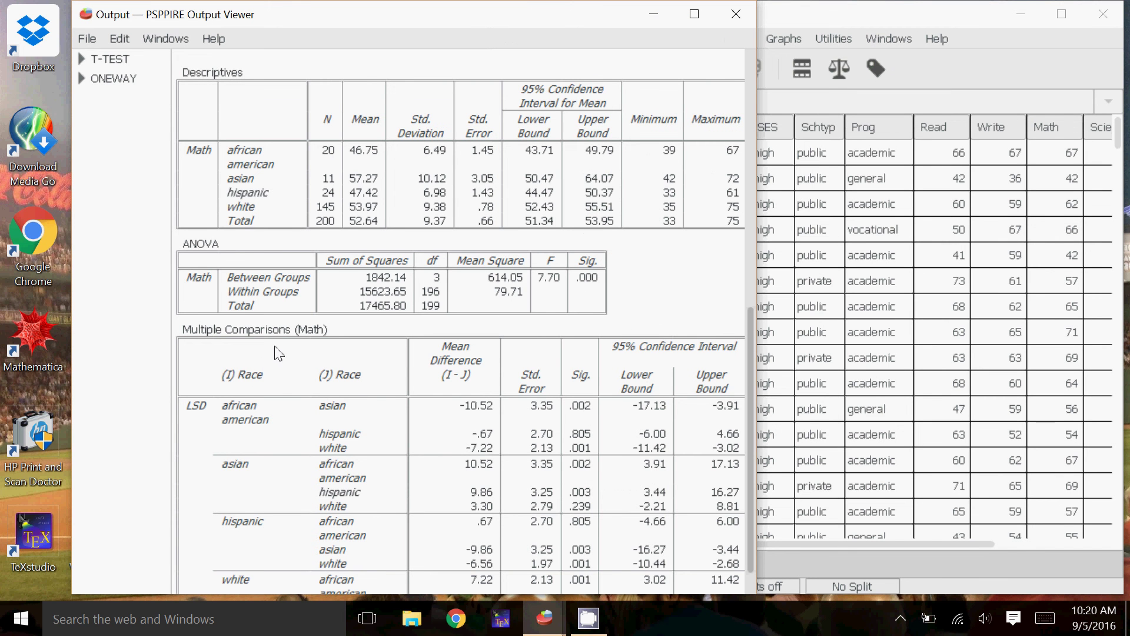
pyautogui.scroll(-1, 330, 346)
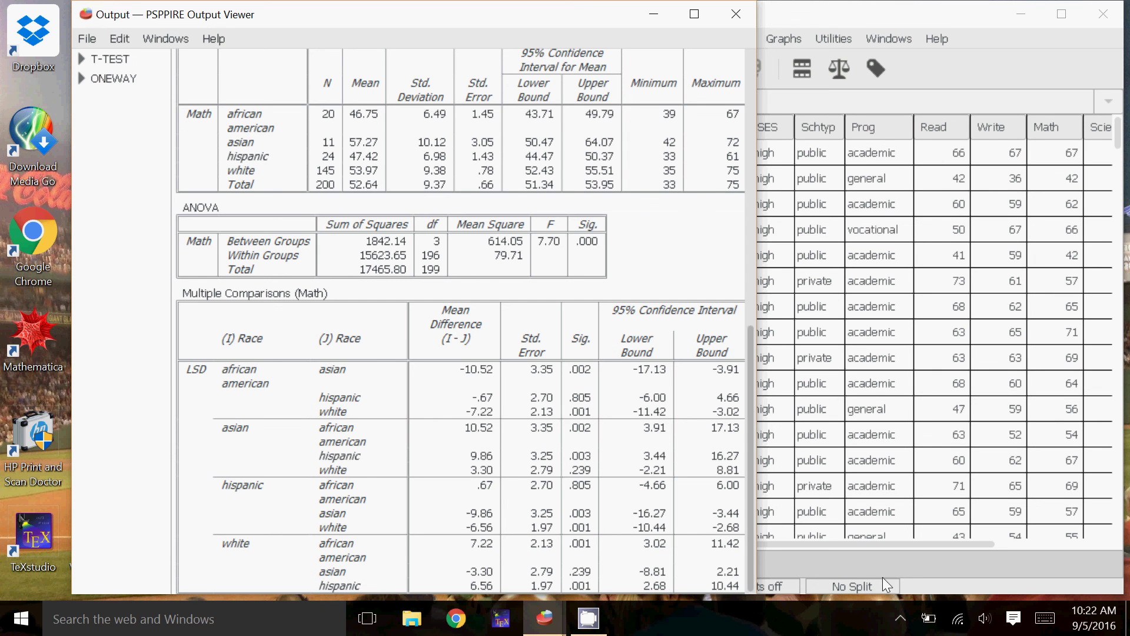
pyautogui.click(900, 618)
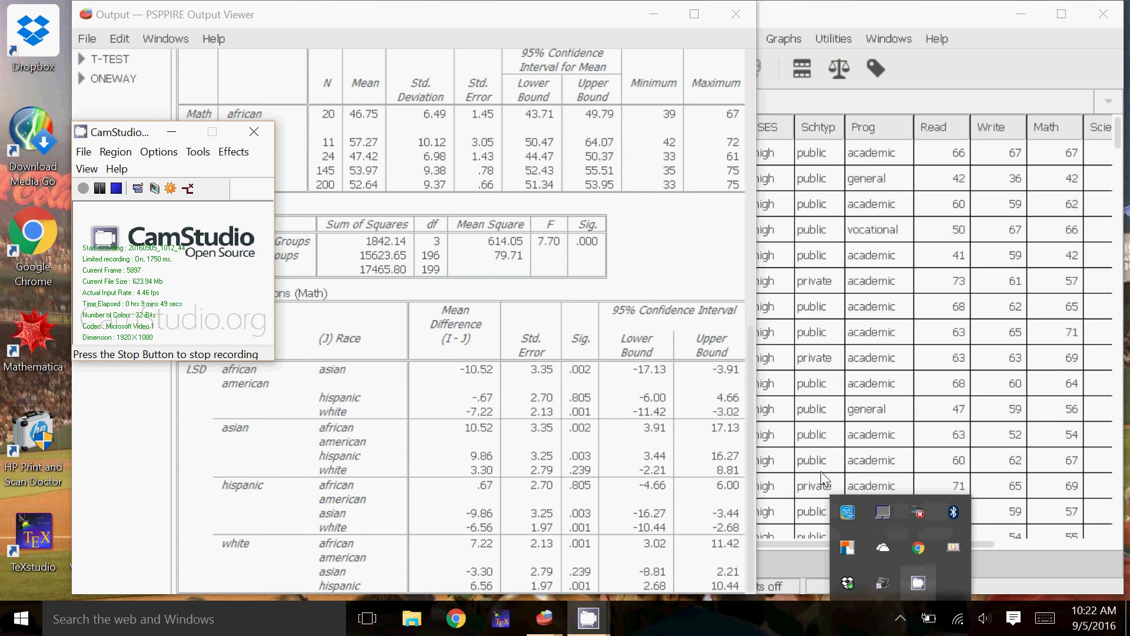